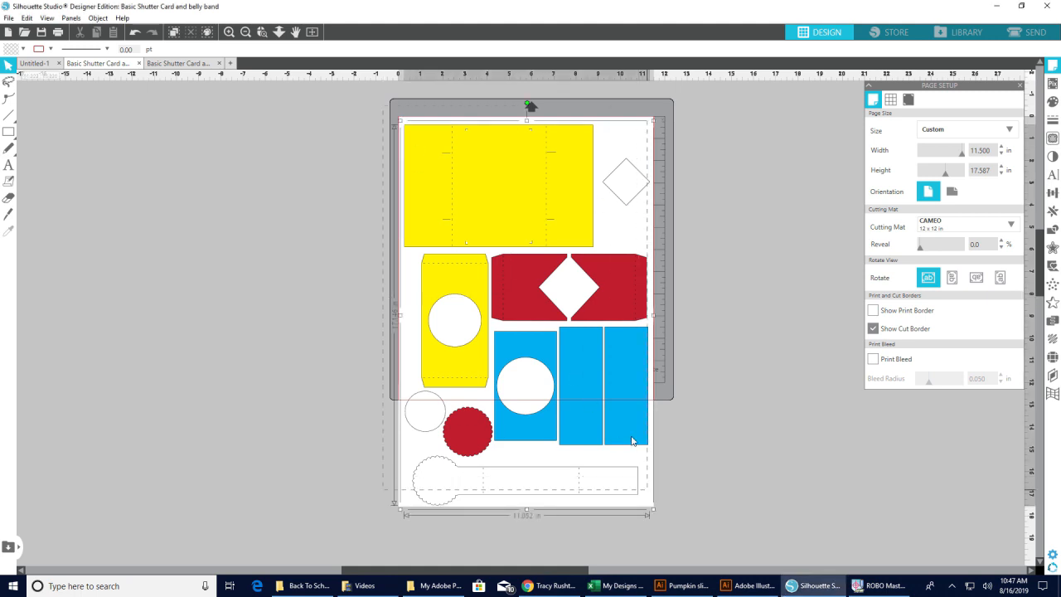
# Step: Move all the coloured card pieces off the page and merge the "no. 1 teacher PrintandCut" SVG from the Print and Cut folder
pyautogui.moveTo(574, 438); pyautogui.dragTo(336, 429)
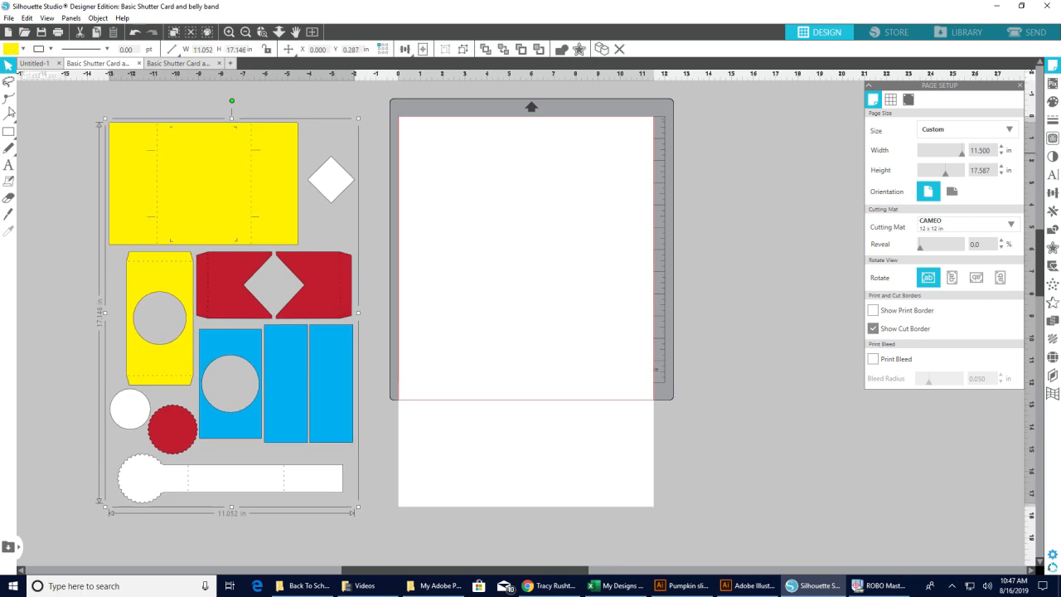
pyautogui.click(9, 18)
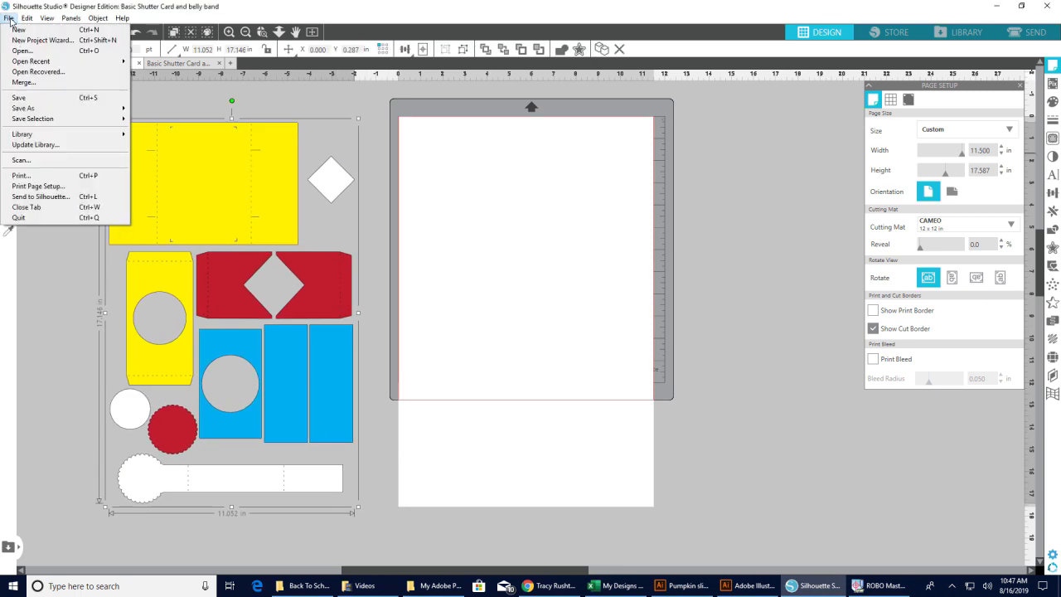
pyautogui.click(30, 84)
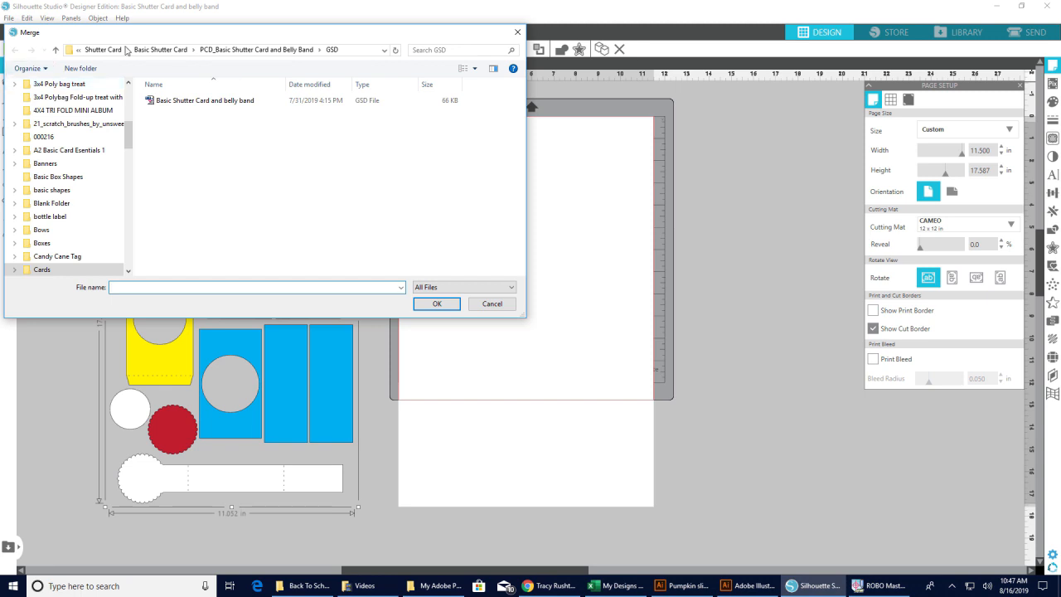
pyautogui.click(222, 51)
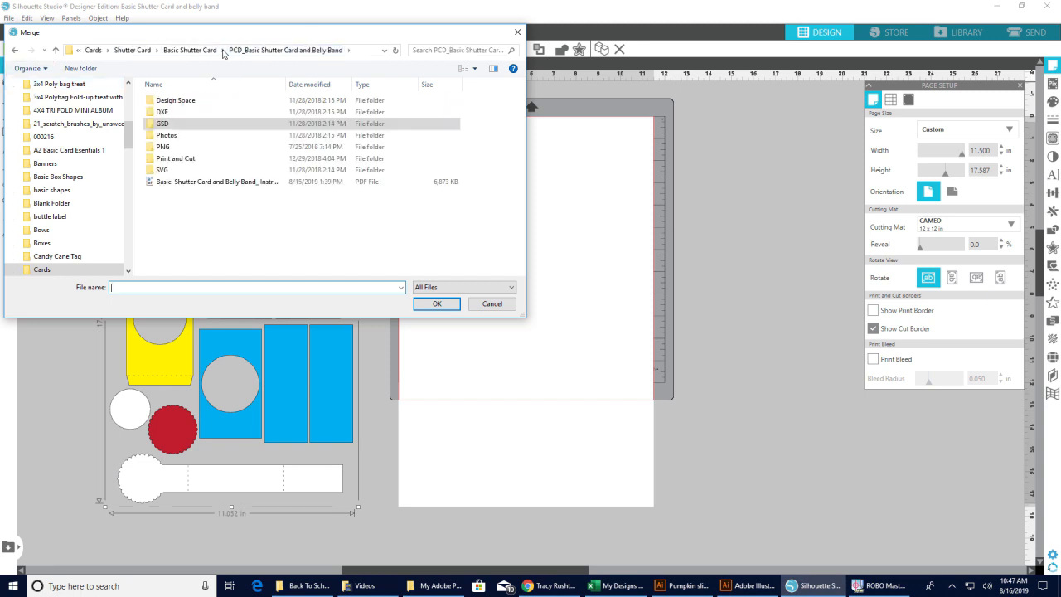
pyautogui.click(189, 159)
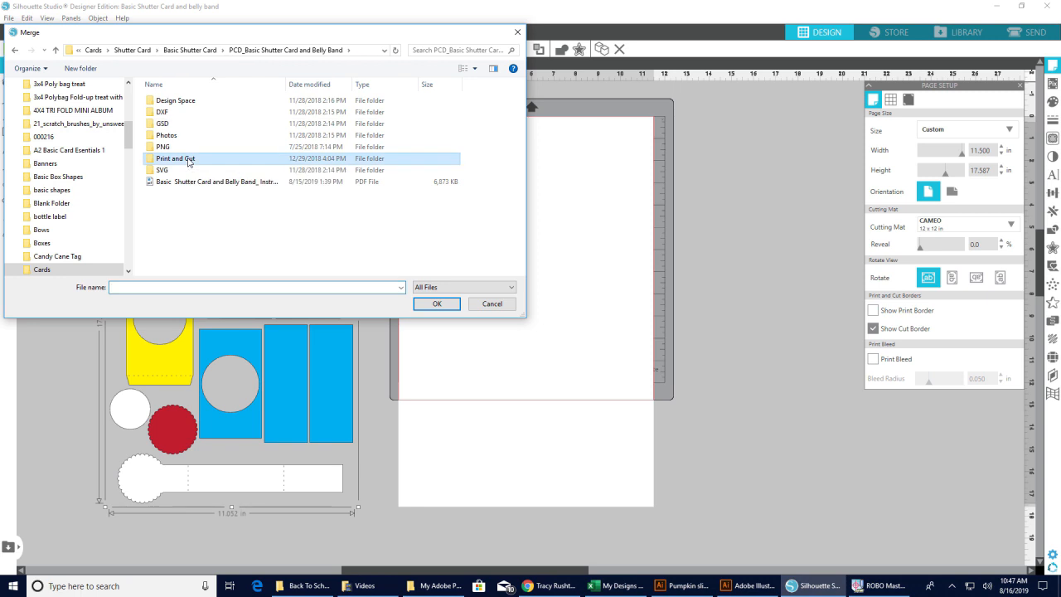
pyautogui.doubleClick(188, 160)
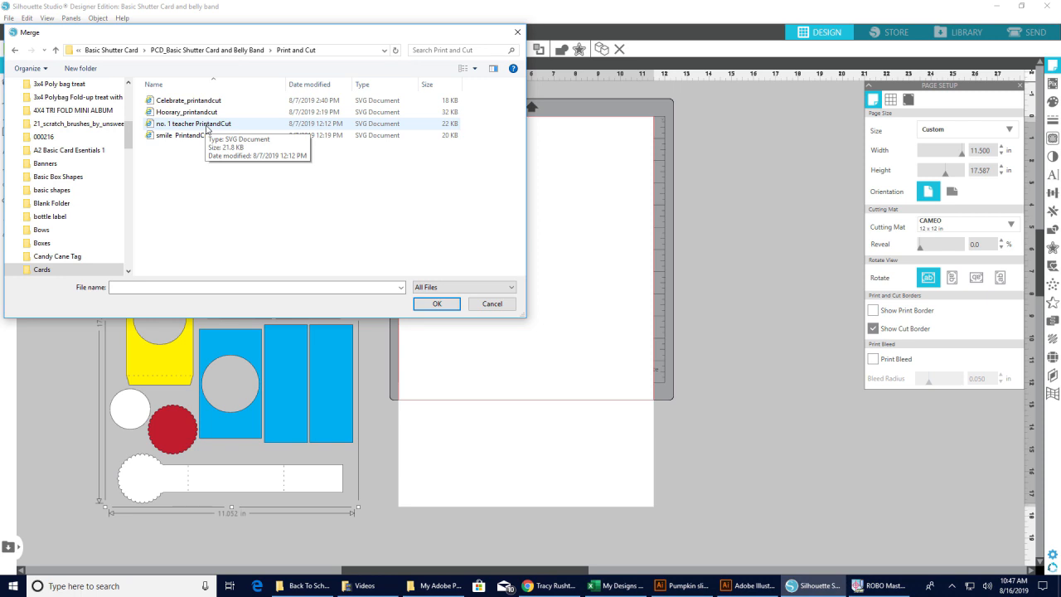
pyautogui.click(207, 124)
pyautogui.click(442, 307)
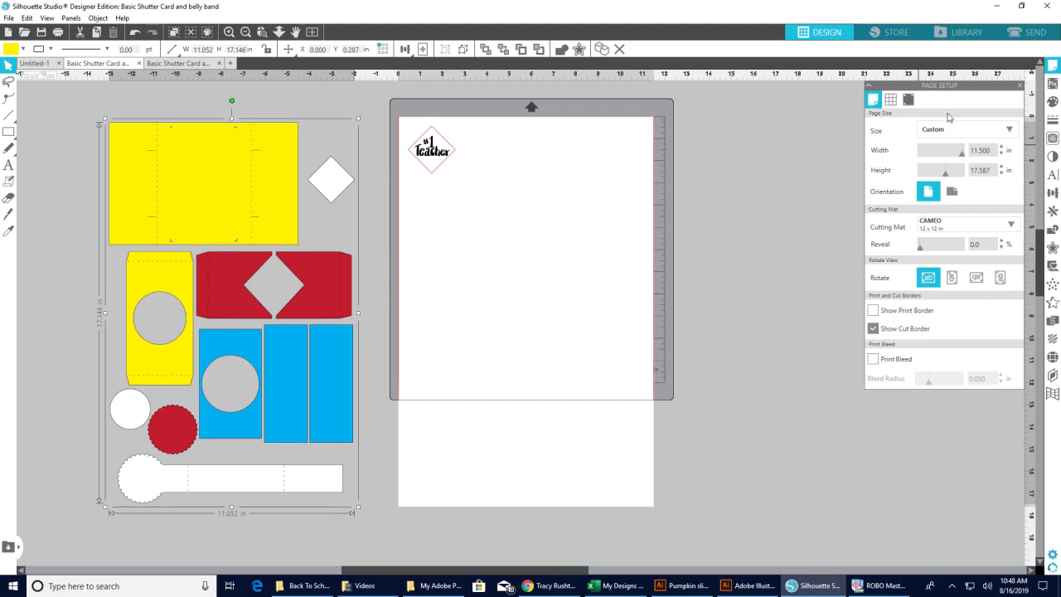
# Step: Set the page size to Letter (8.5 x 11.0 in) and turn on Type 1 registration marks
pyautogui.click(1010, 131)
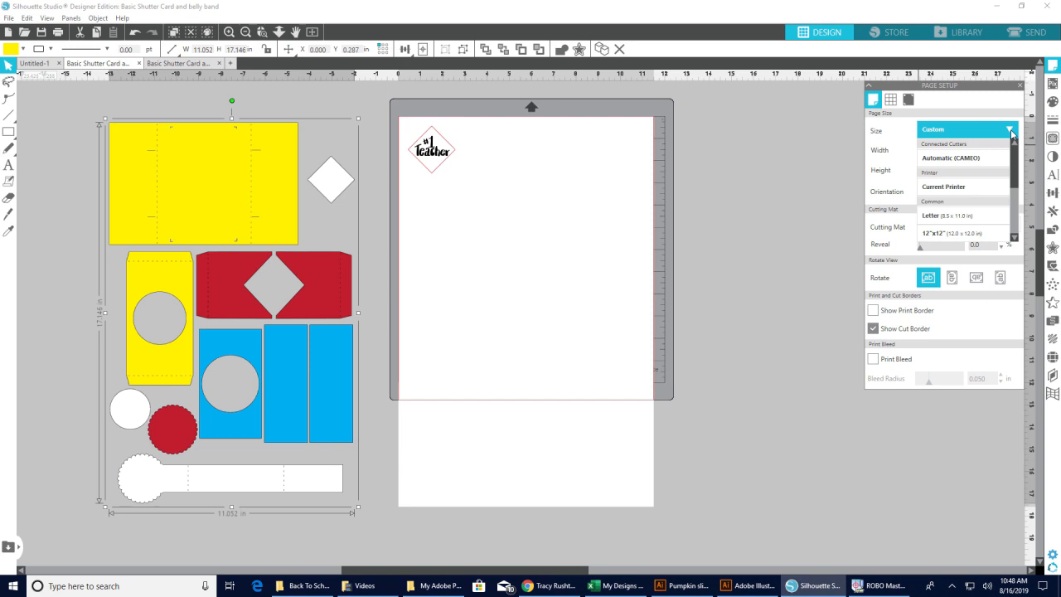
pyautogui.click(953, 217)
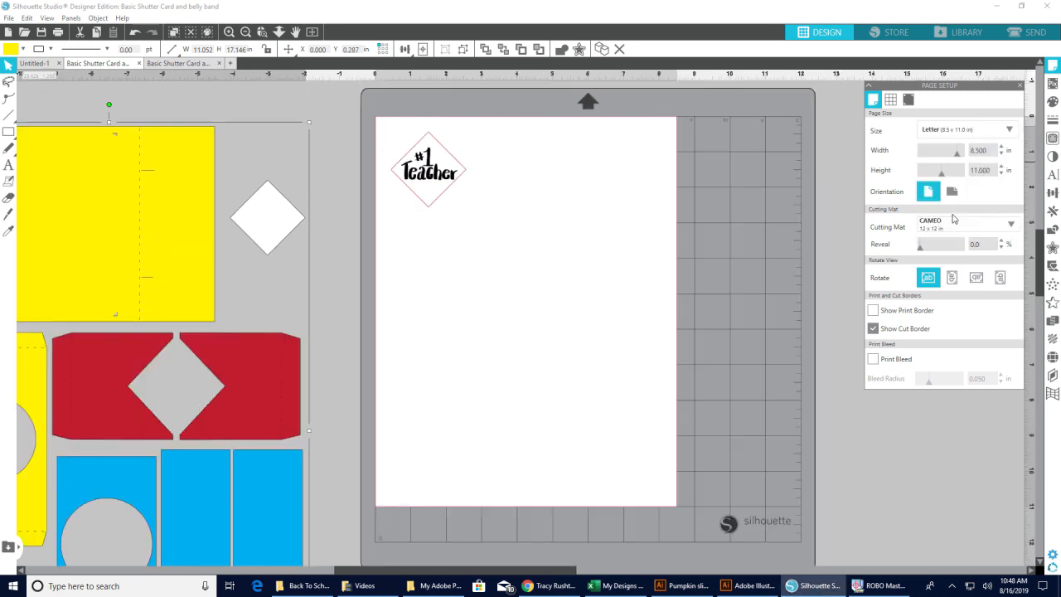
pyautogui.click(907, 100)
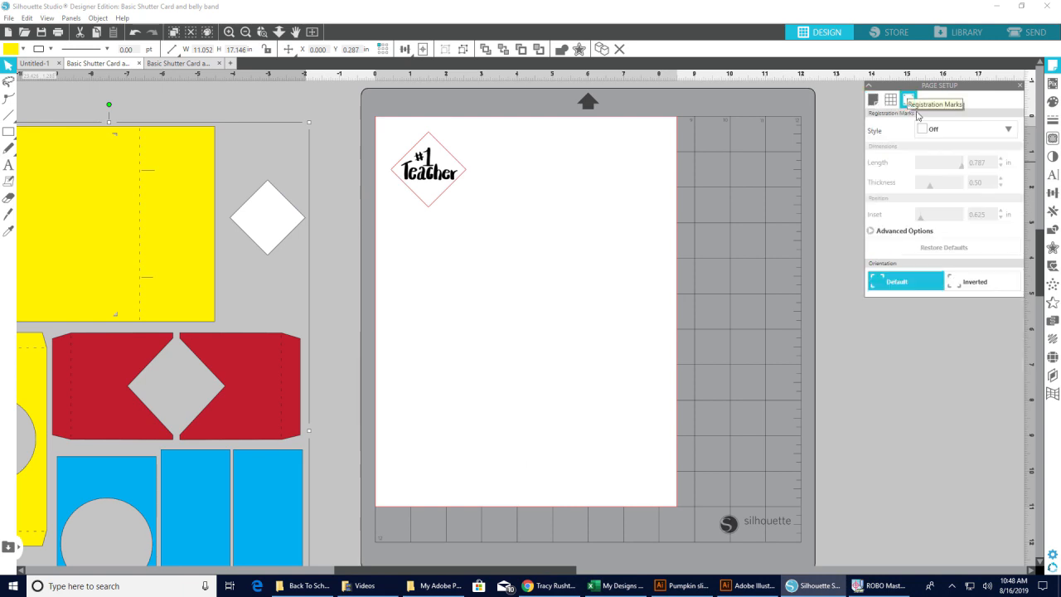
pyautogui.click(1009, 130)
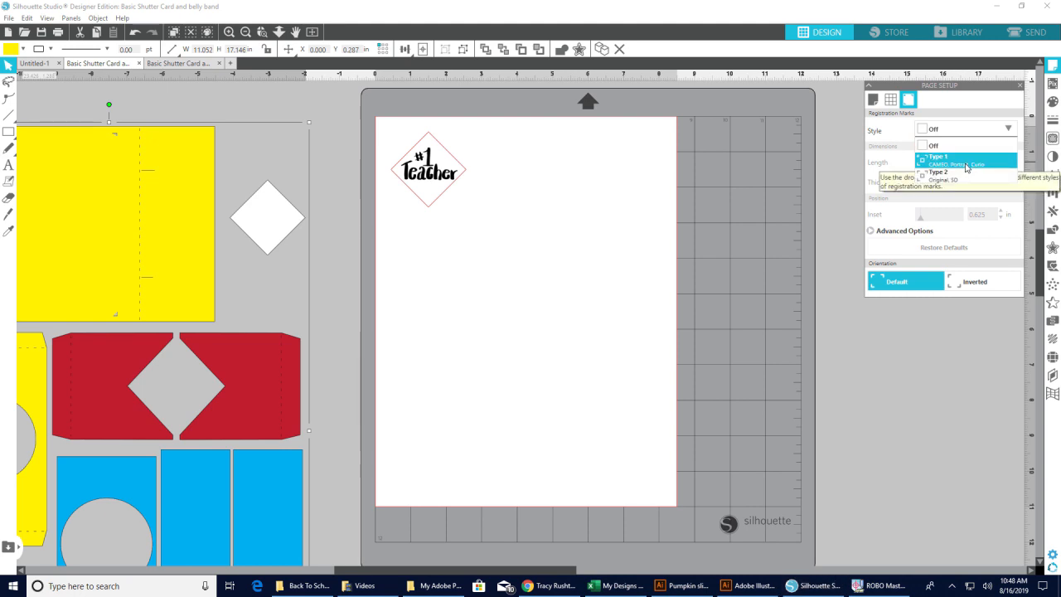
pyautogui.click(965, 162)
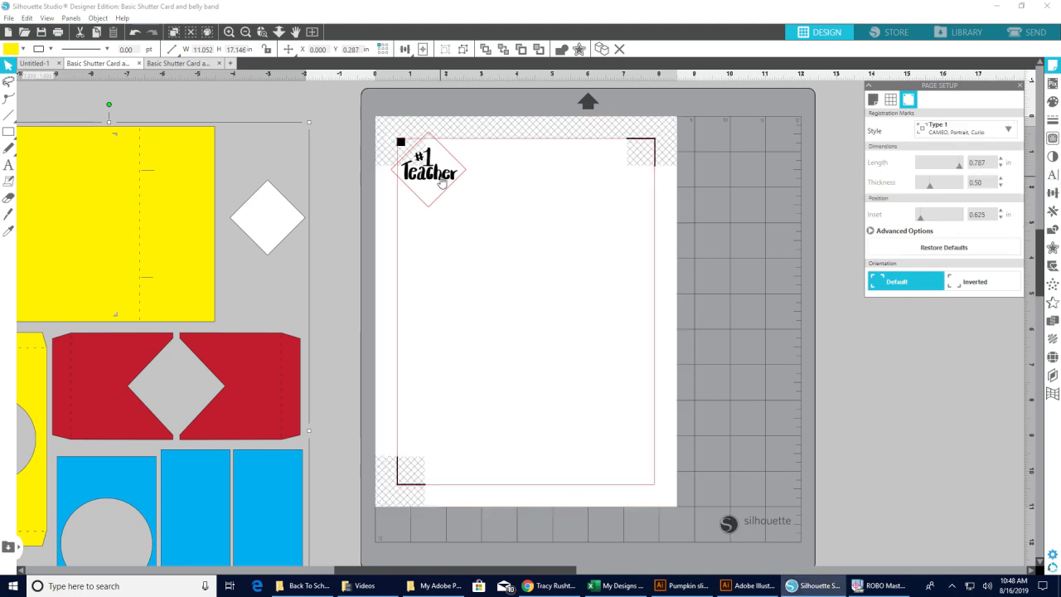
# Step: Move the #1 Teacher diamond inside the registration marks and preview its cut lines in the send view before returning to the design
pyautogui.moveTo(445, 189); pyautogui.dragTo(465, 209)
pyautogui.press('Escape')
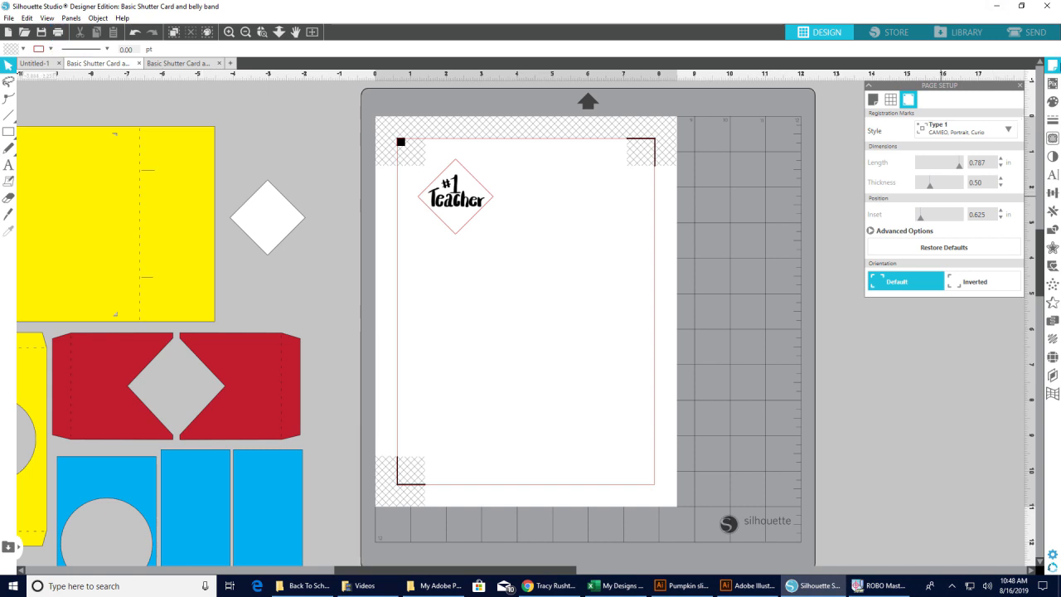
pyautogui.click(1030, 33)
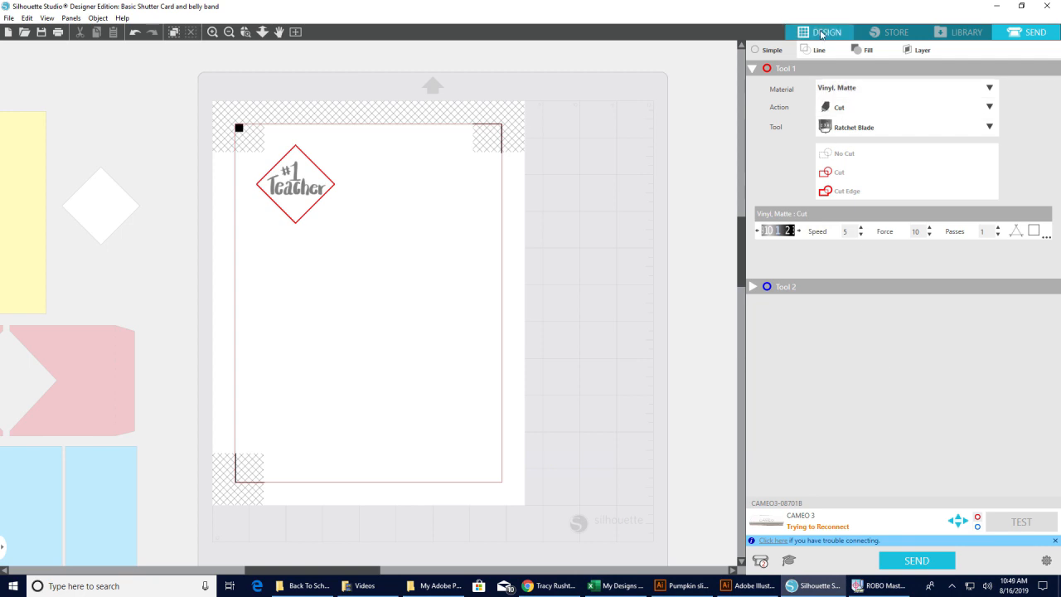
pyautogui.click(820, 32)
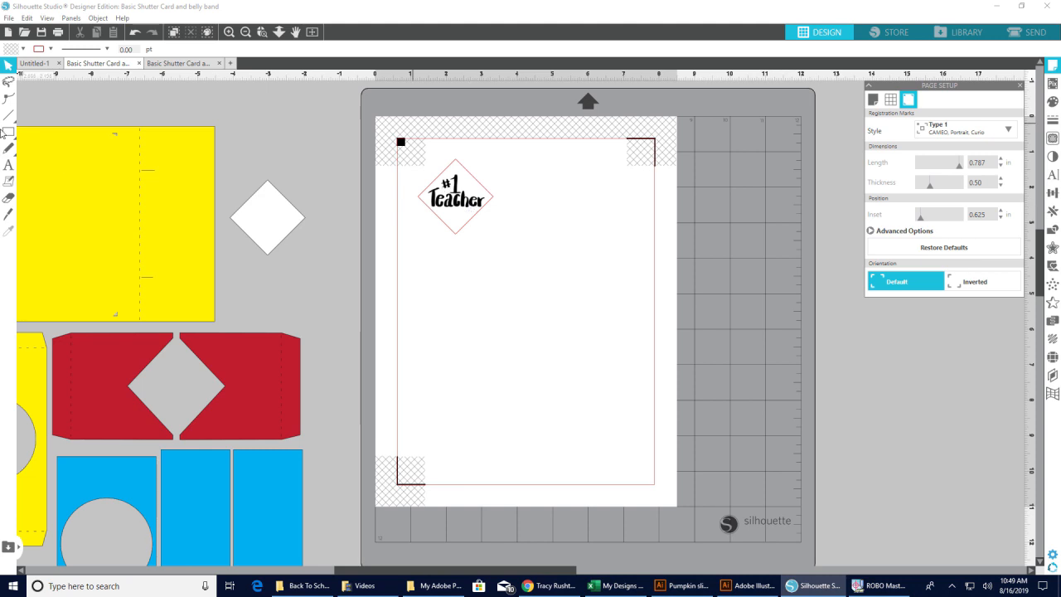
# Step: Switch to the other Basic Shutter Card document with the uncoloured outlines and move all its pieces off the page
pyautogui.click(175, 65)
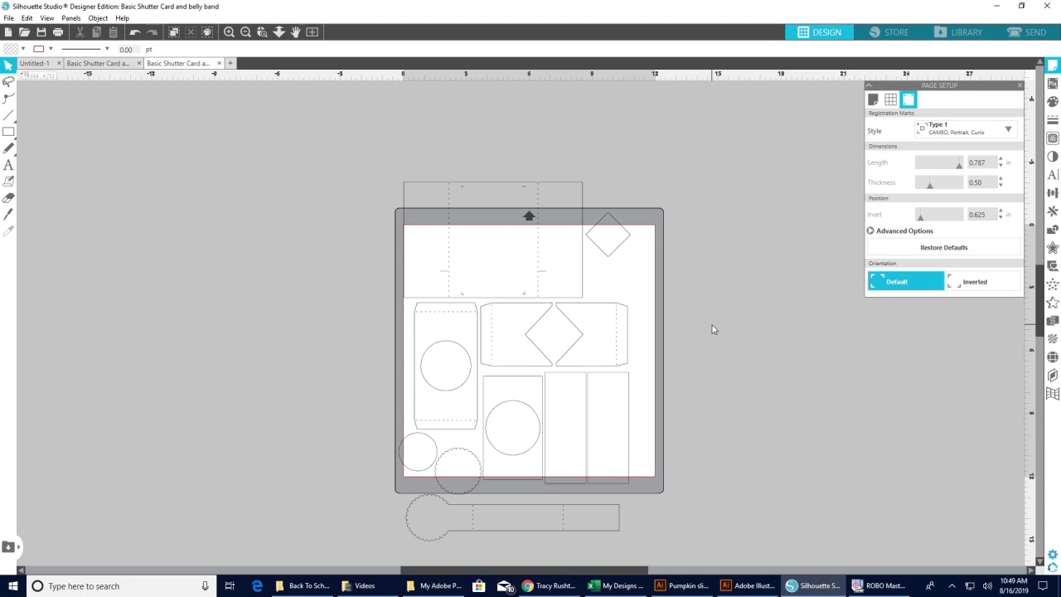
pyautogui.moveTo(369, 141); pyautogui.dragTo(296, 371)
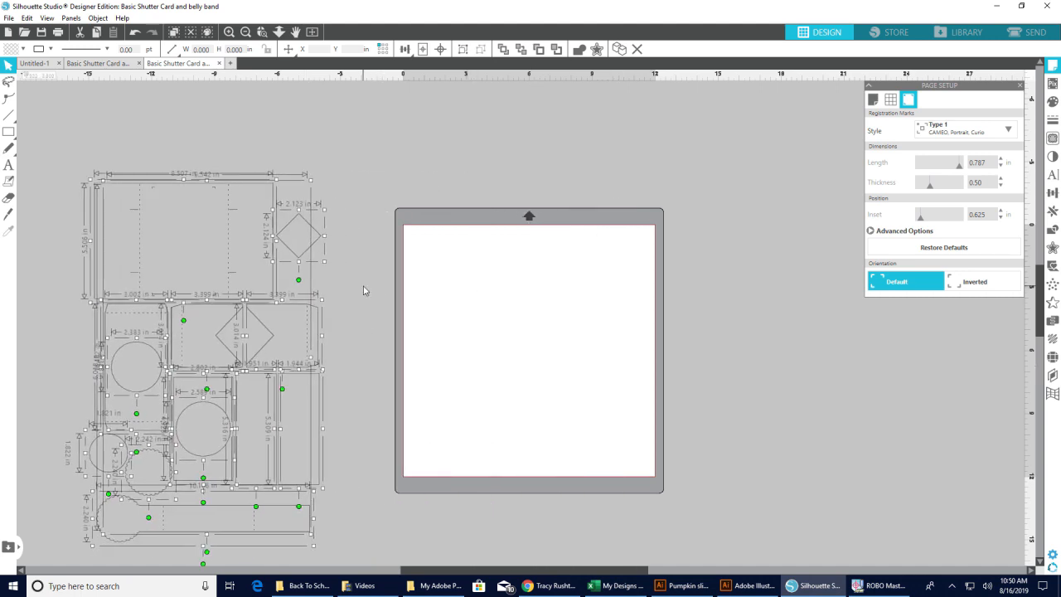
pyautogui.click(363, 290)
# Step: Merge the Hooray PNG from the kit's PNG folder into the document
pyautogui.click(9, 17)
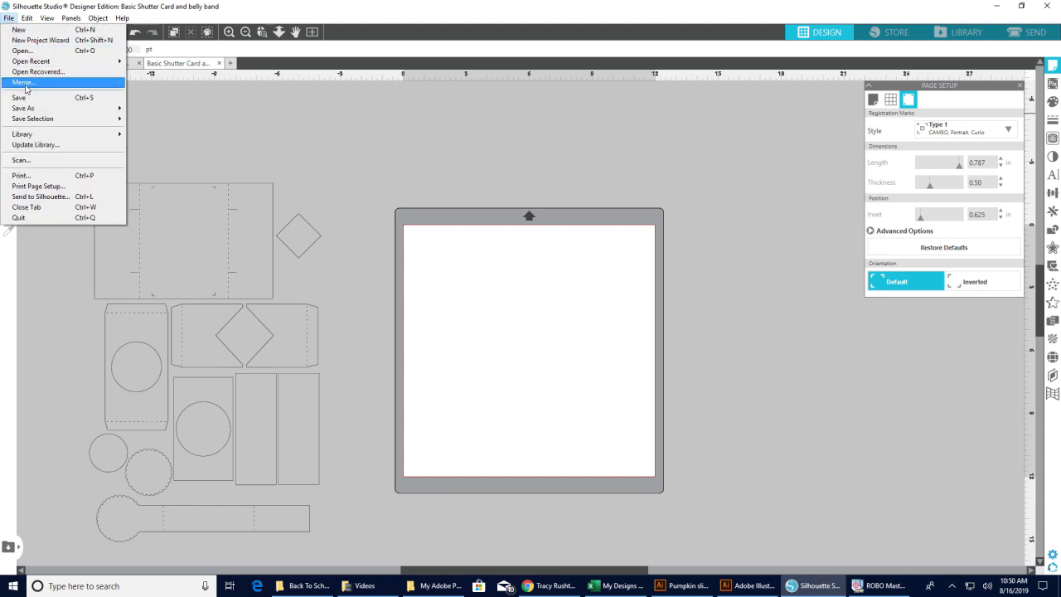
pyautogui.click(25, 83)
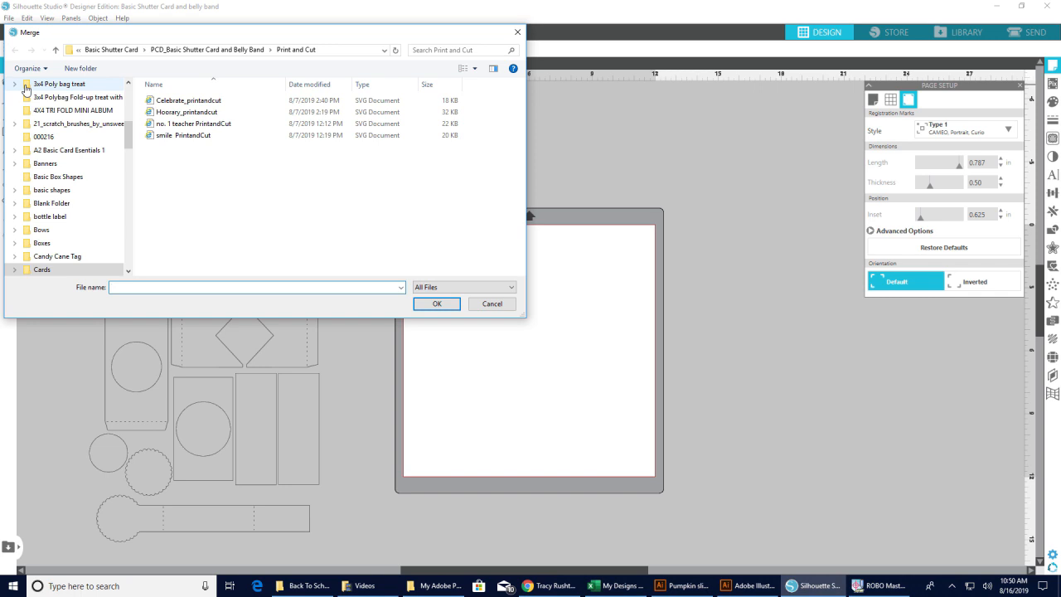
pyautogui.click(190, 52)
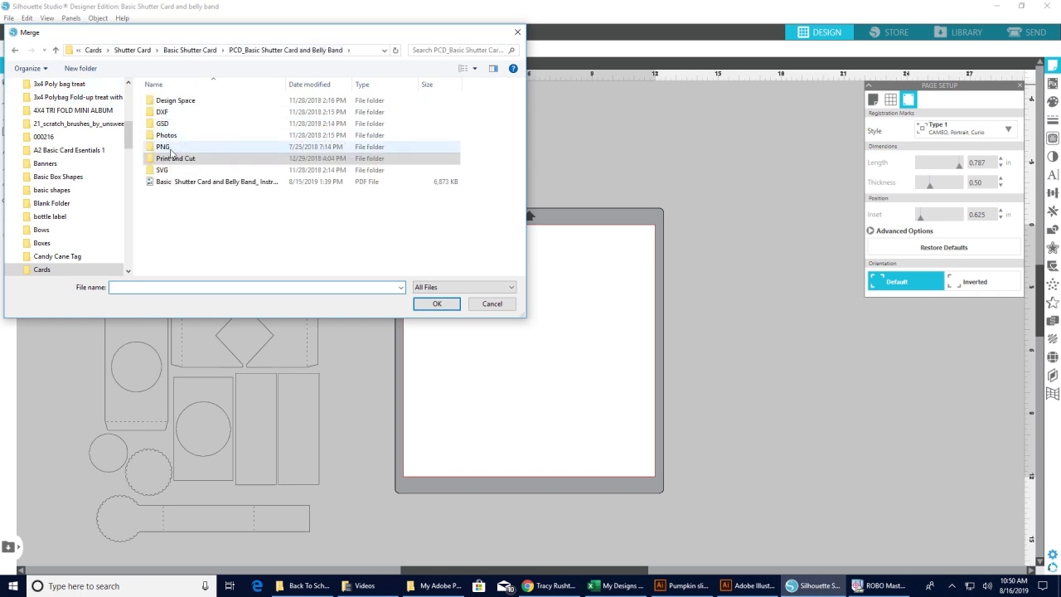
pyautogui.doubleClick(170, 146)
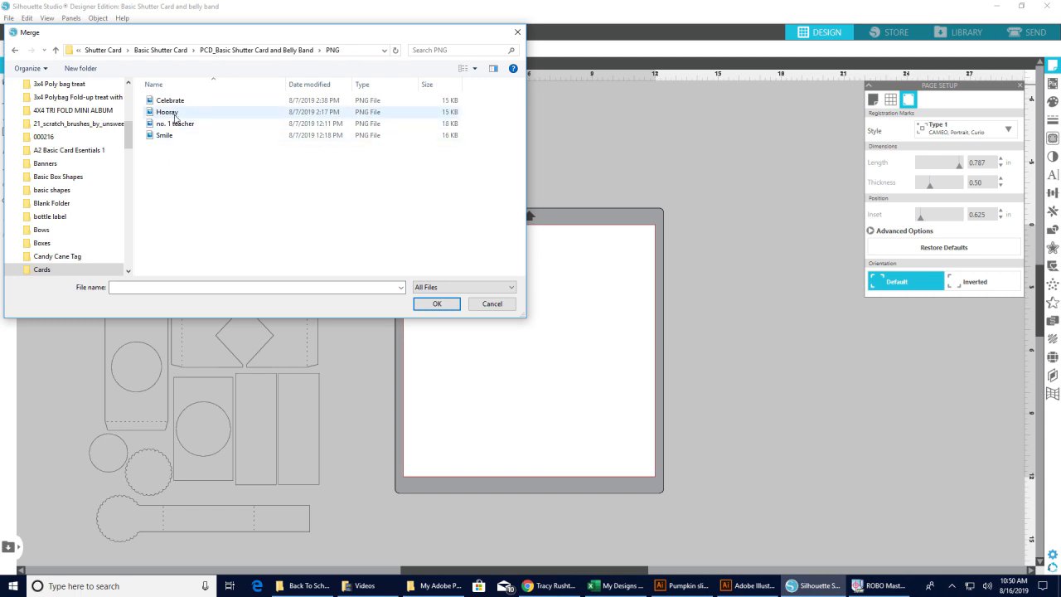
pyautogui.click(174, 114)
pyautogui.click(431, 305)
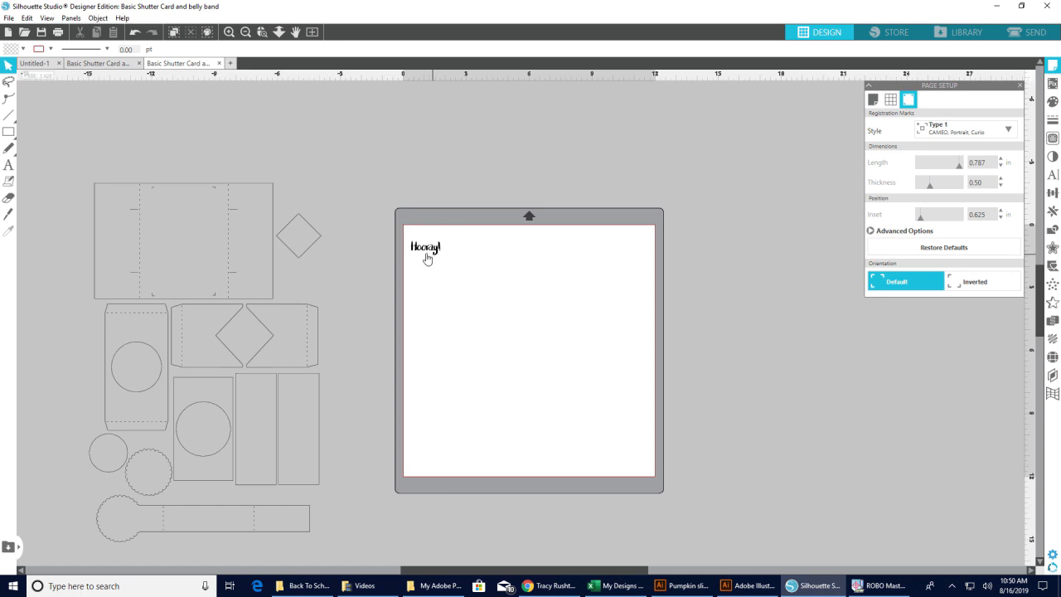
# Step: Move the Hooray! image beside the loose diamond outline and align both on their centres
pyautogui.moveTo(433, 252); pyautogui.dragTo(329, 258)
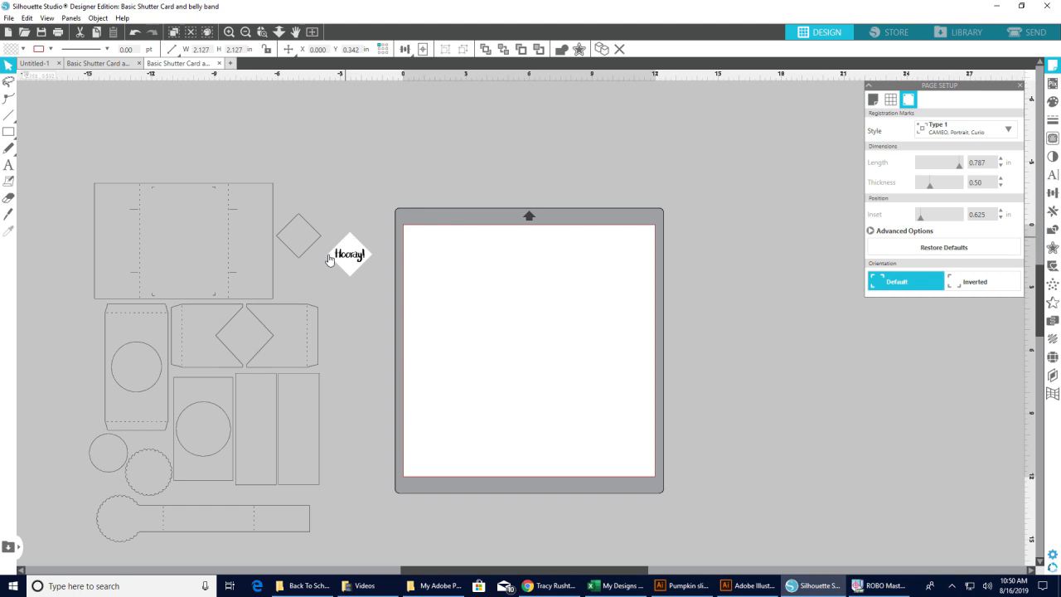
pyautogui.click(362, 262)
pyautogui.moveTo(345, 264)
pyautogui.mouseDown()
pyautogui.moveTo(429, 268)
pyautogui.moveTo(346, 266)
pyautogui.mouseUp()
pyautogui.click(345, 266)
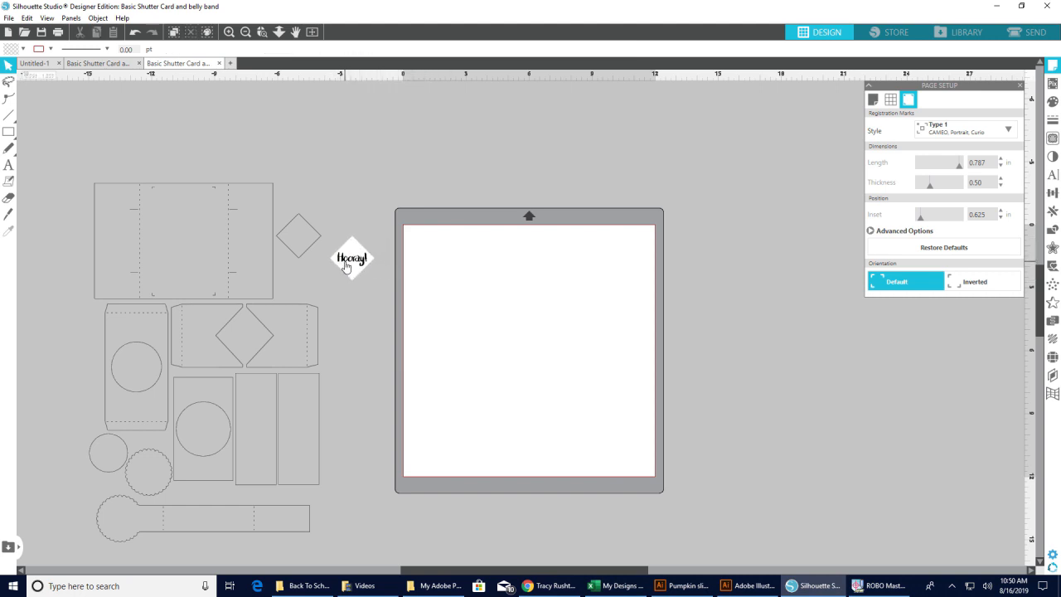
pyautogui.click(346, 266)
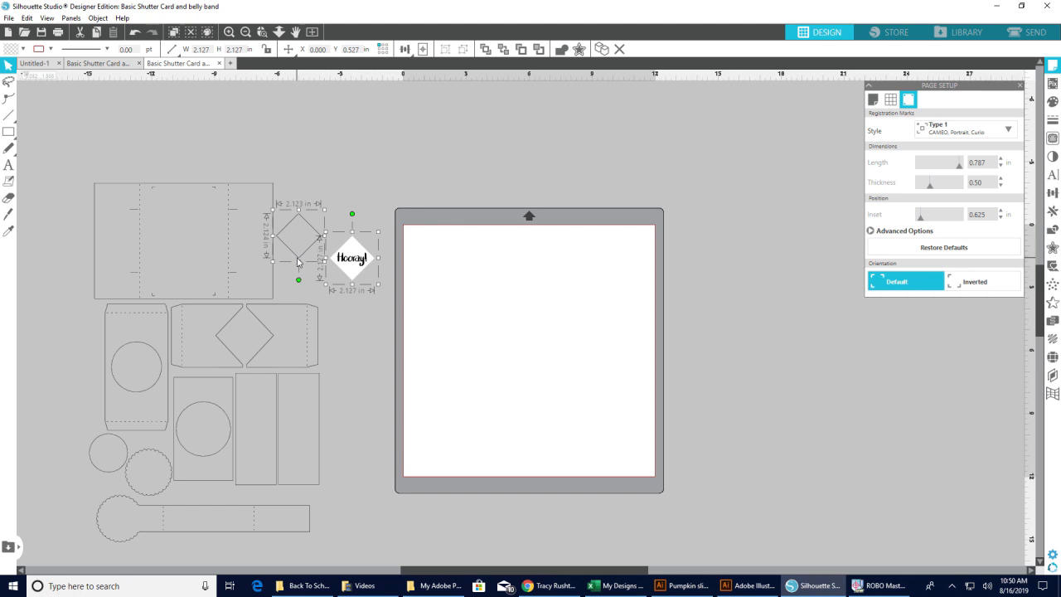
pyautogui.keyDown('shift'); pyautogui.click(299, 264); pyautogui.keyUp('shift')
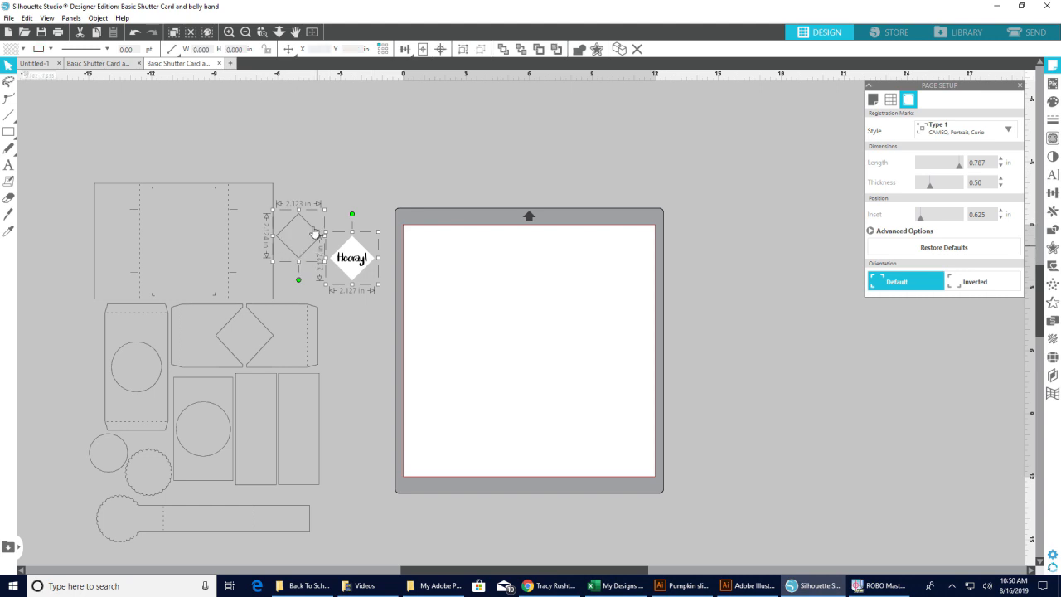
pyautogui.click(439, 50)
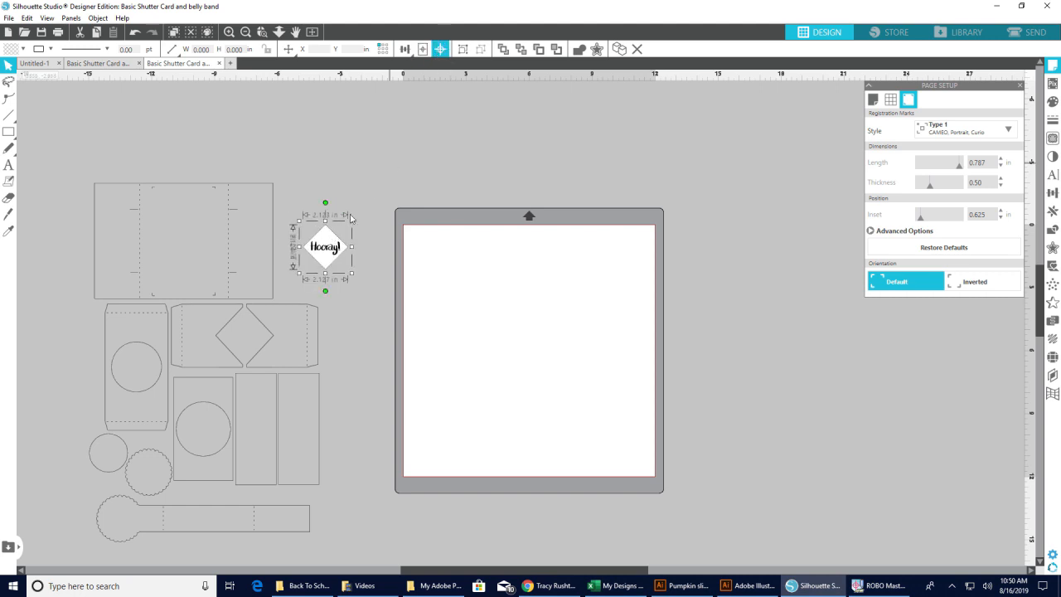
# Step: Group the Hooray! image with the diamond outline and place the group on the page
pyautogui.rightClick(351, 221)
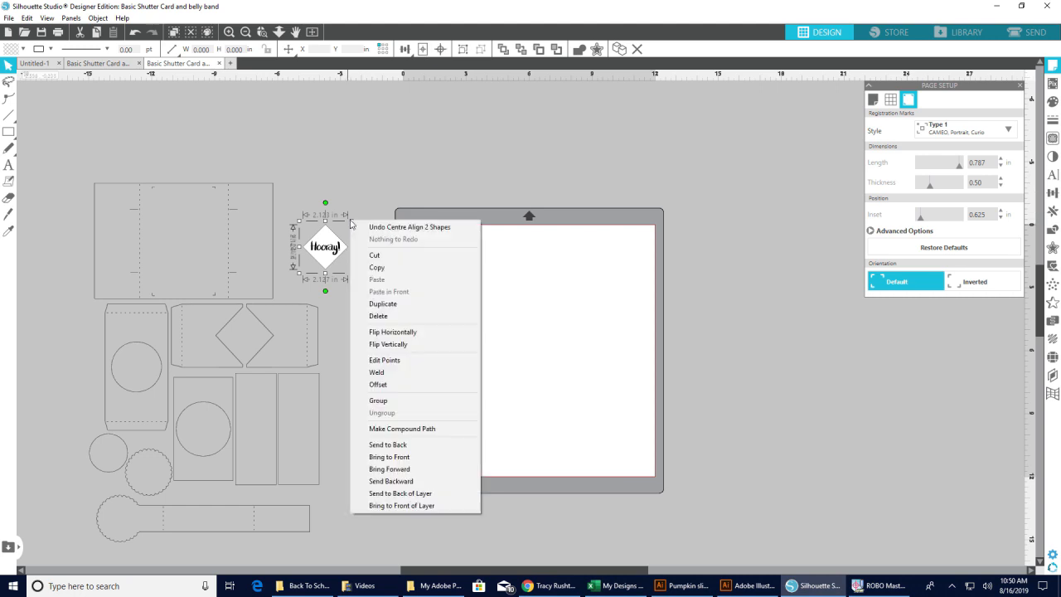
pyautogui.click(400, 401)
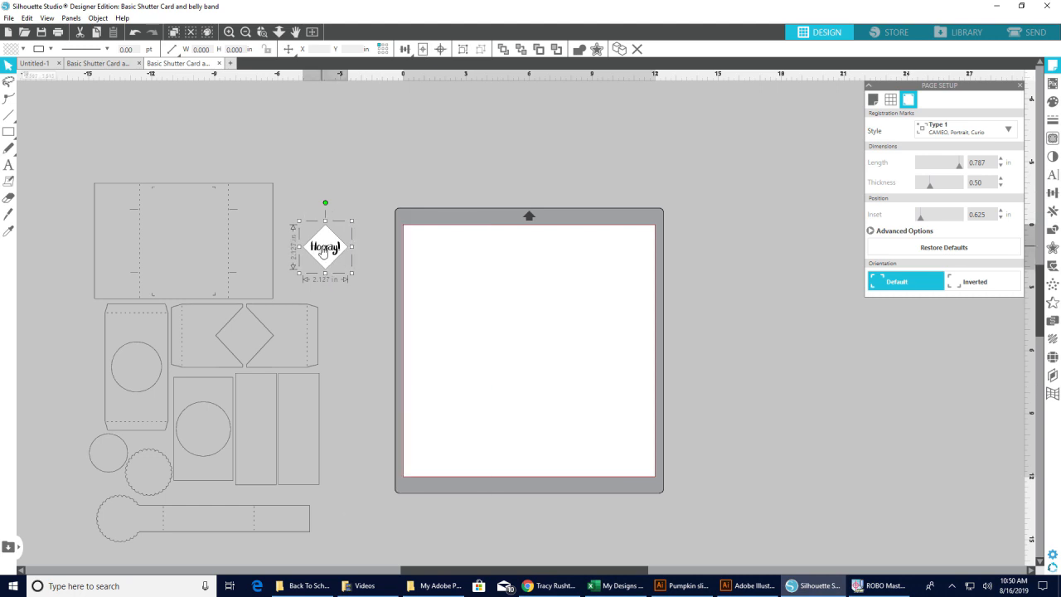
pyautogui.moveTo(401, 261); pyautogui.dragTo(489, 267)
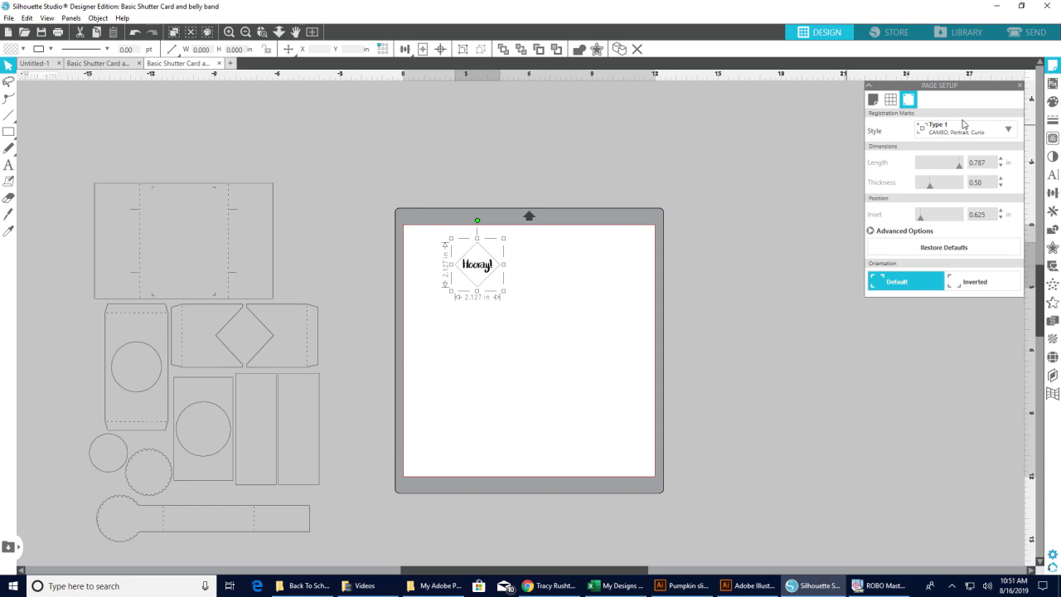
# Step: Apply Type 1 registration marks on a Letter (8.5 x 11.0 in) page and move the Hooray! group near the upper-left mark
pyautogui.click(1009, 130)
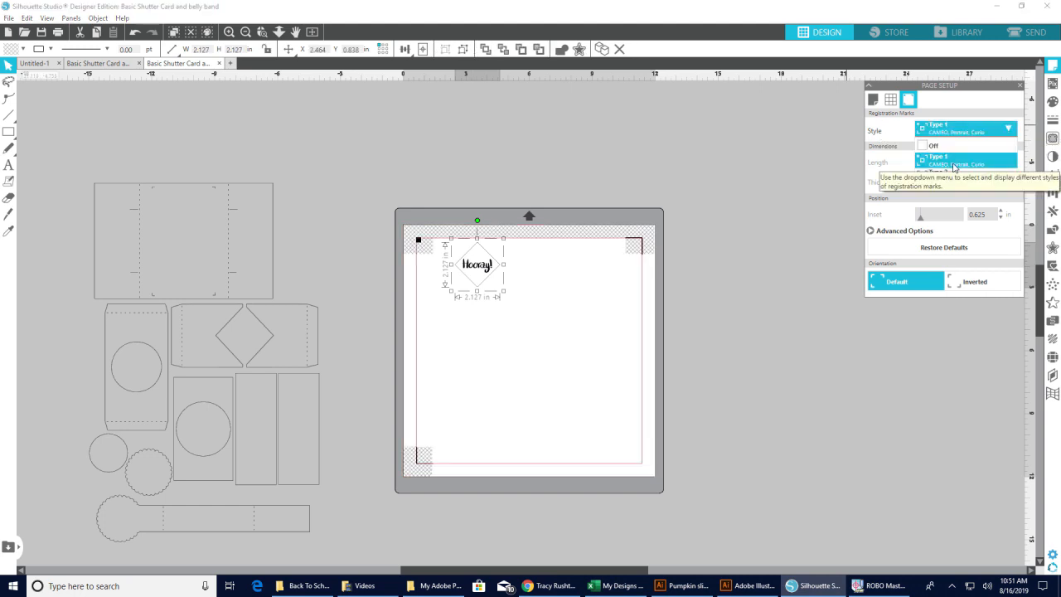
pyautogui.click(876, 104)
pyautogui.click(876, 104)
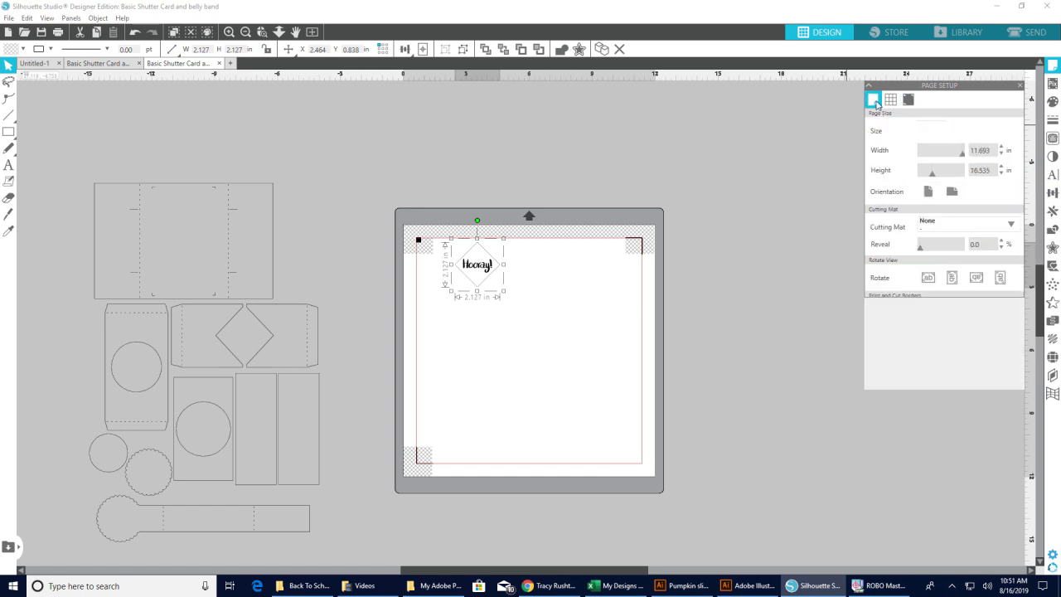
pyautogui.click(1012, 130)
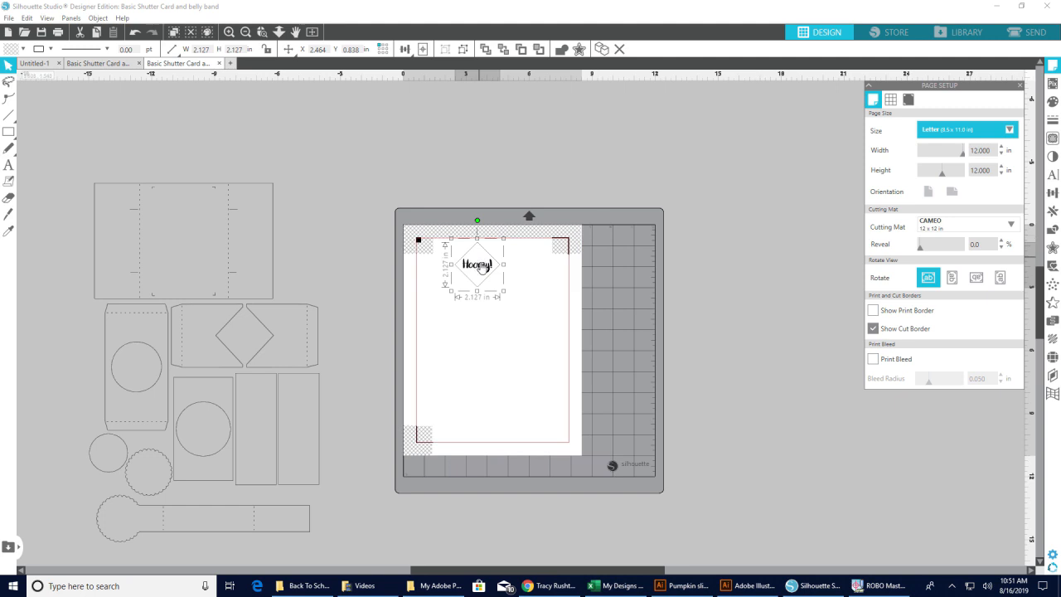
pyautogui.moveTo(480, 268); pyautogui.dragTo(449, 272)
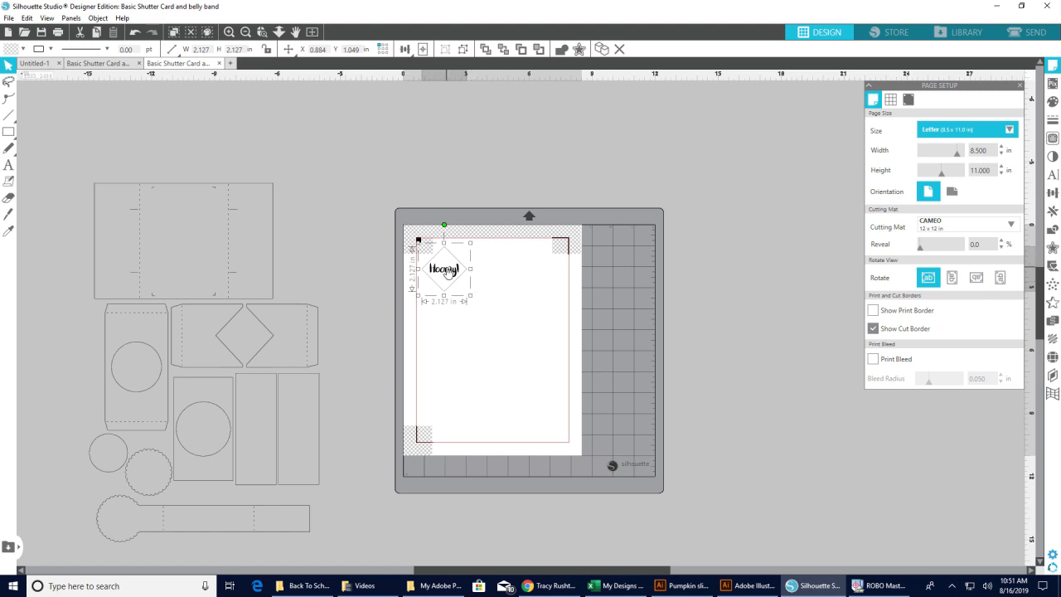
# Step: Move the Hooray! group off the page, ungroup it and separate the image from the diamond outline
pyautogui.moveTo(448, 273); pyautogui.dragTo(351, 217)
pyautogui.rightClick(353, 247)
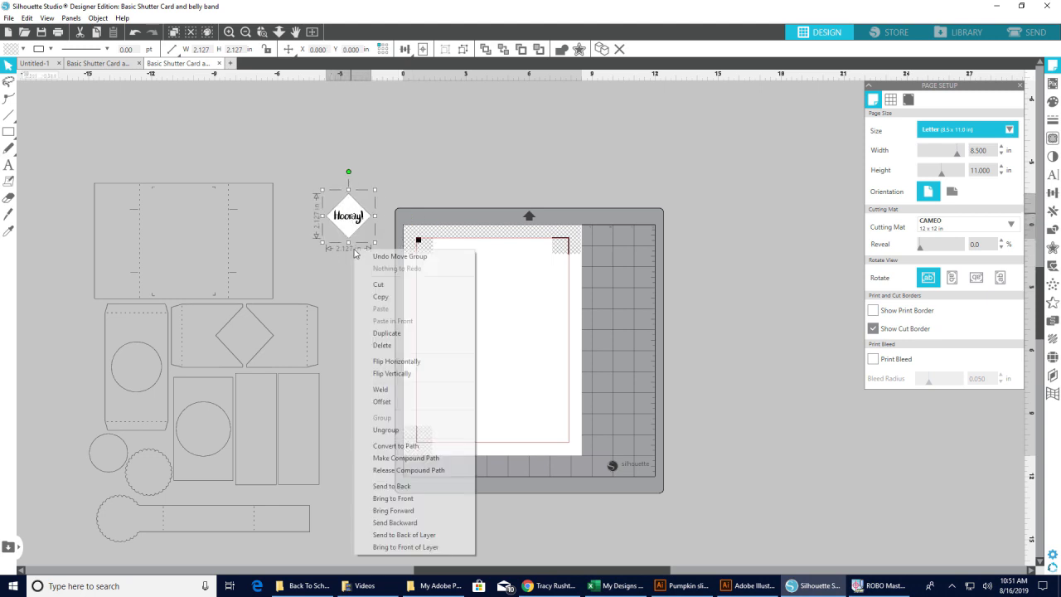
pyautogui.click(385, 431)
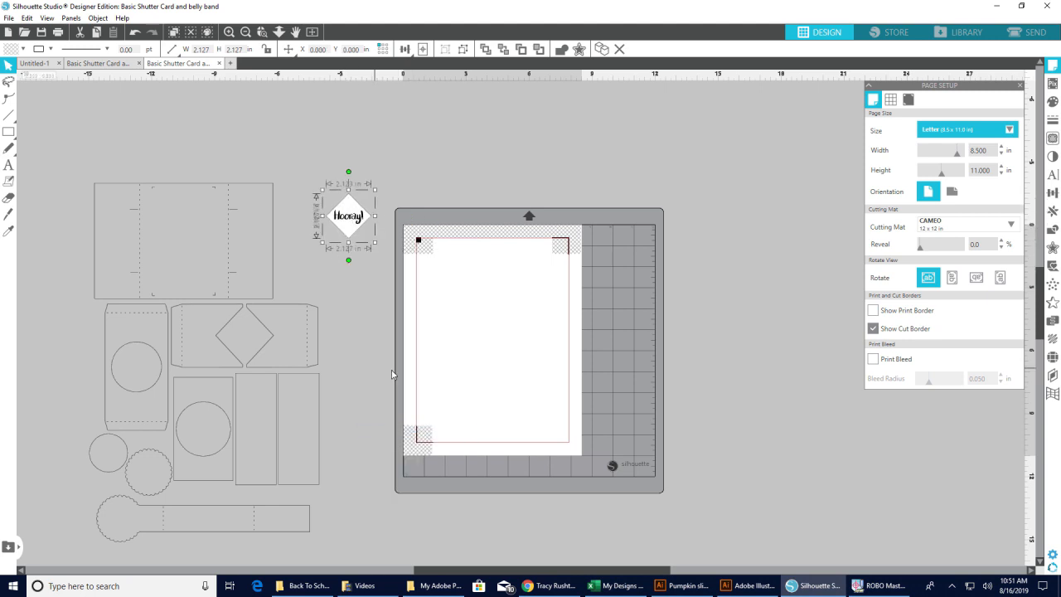
pyautogui.moveTo(357, 228); pyautogui.dragTo(398, 182)
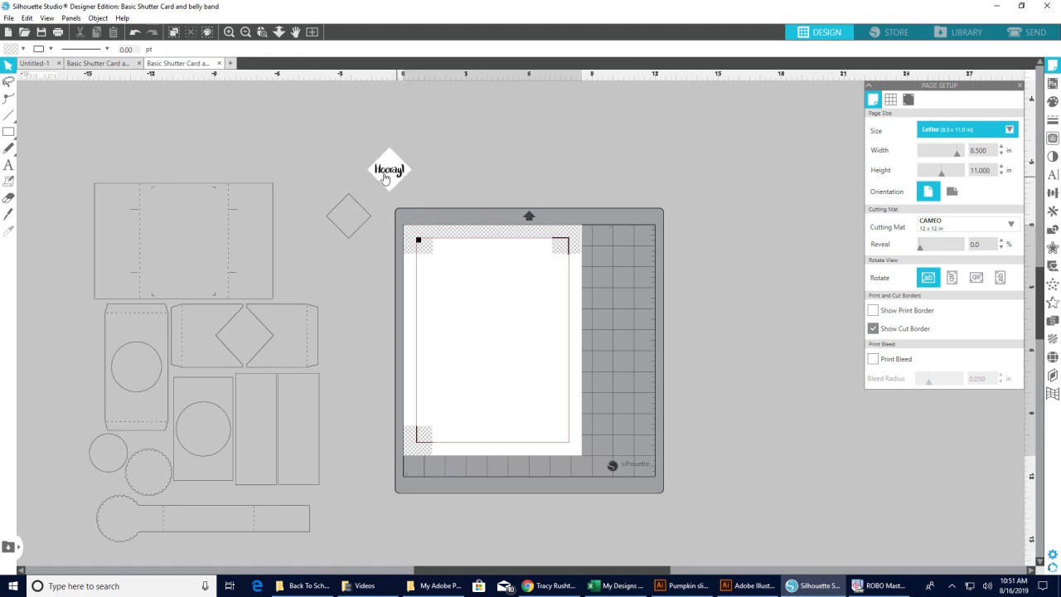
# Step: Review the #1 Teacher print-and-cut layout in the other open document and return to the Hooray! document
pyautogui.click(92, 63)
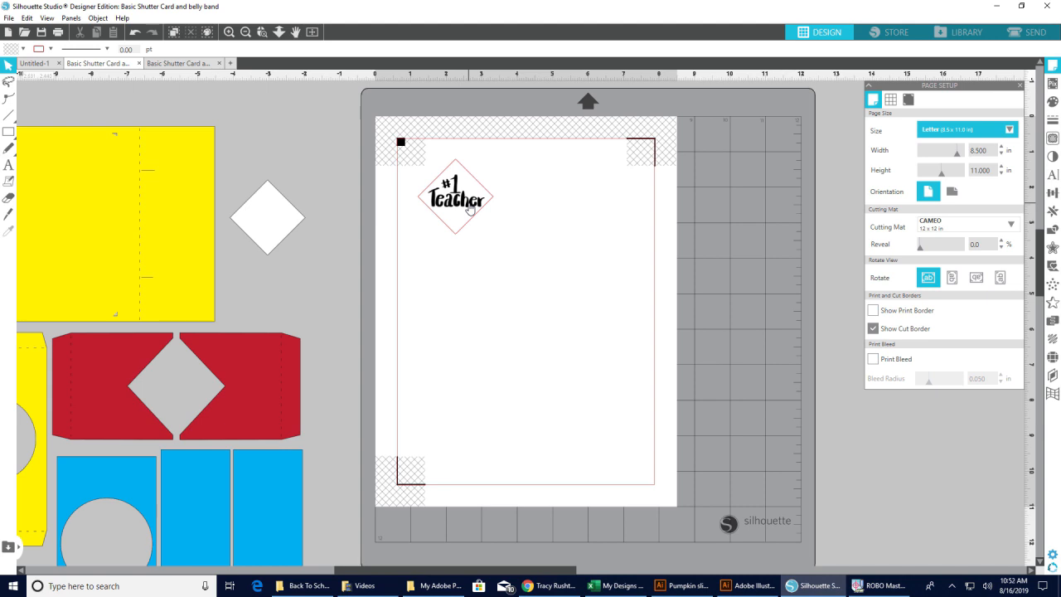
pyautogui.click(176, 67)
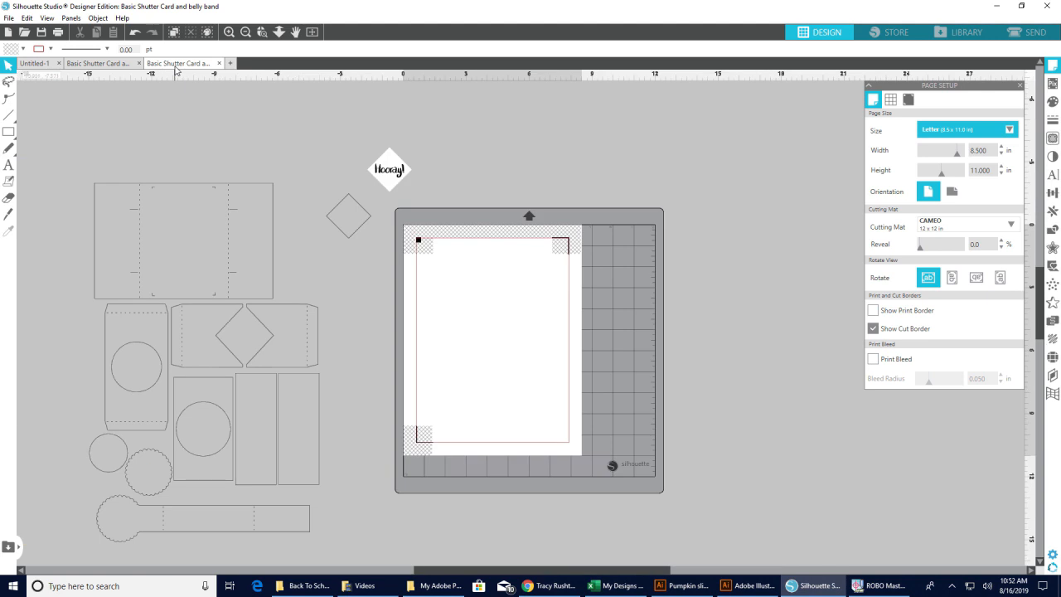